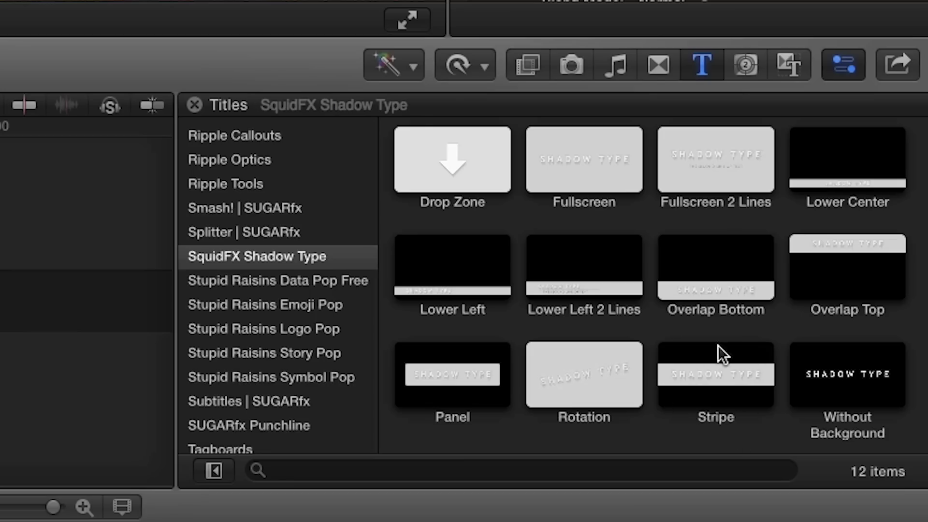
Step: Place the Stripe title on the timeline above the idaho_farm clip
{"action": "left_click_drag", "start_coordinate": [749, 386], "coordinate": [44, 414]}
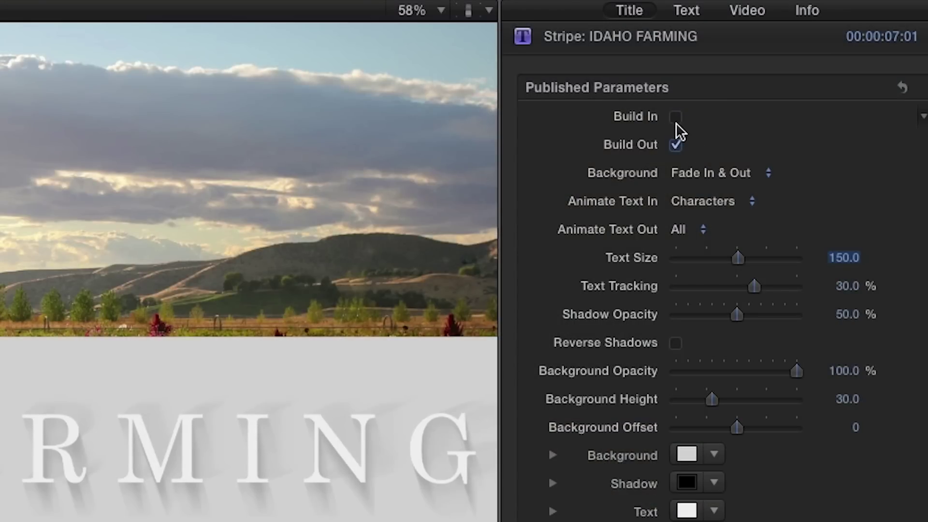
Step: Keep the background fading in and out and text animating in by characters; animate text out by Words
{"action": "left_click", "coordinate": [771, 171]}
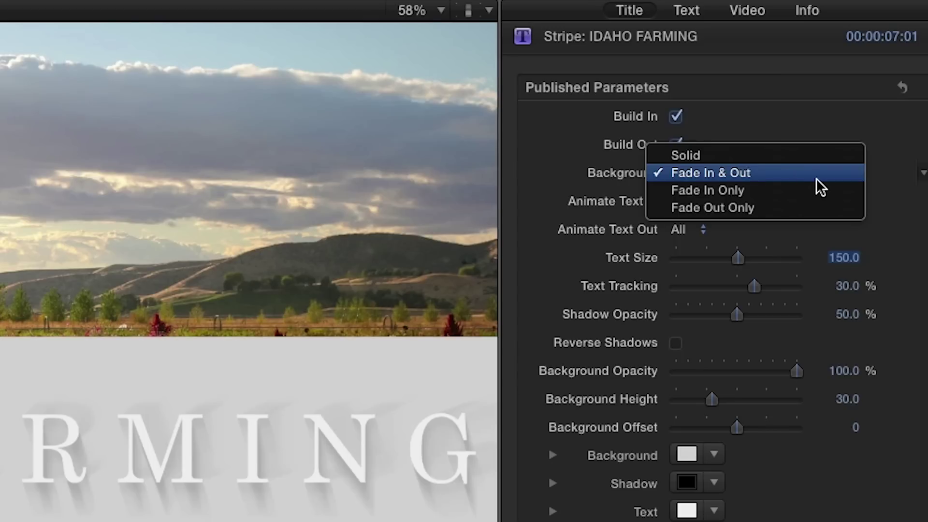
{"action": "left_click", "coordinate": [816, 179]}
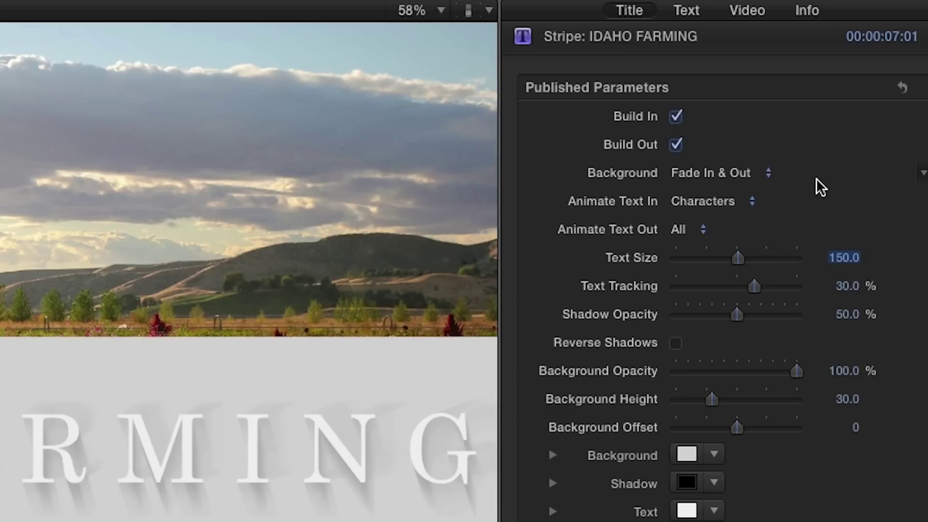
{"action": "left_click", "coordinate": [762, 207]}
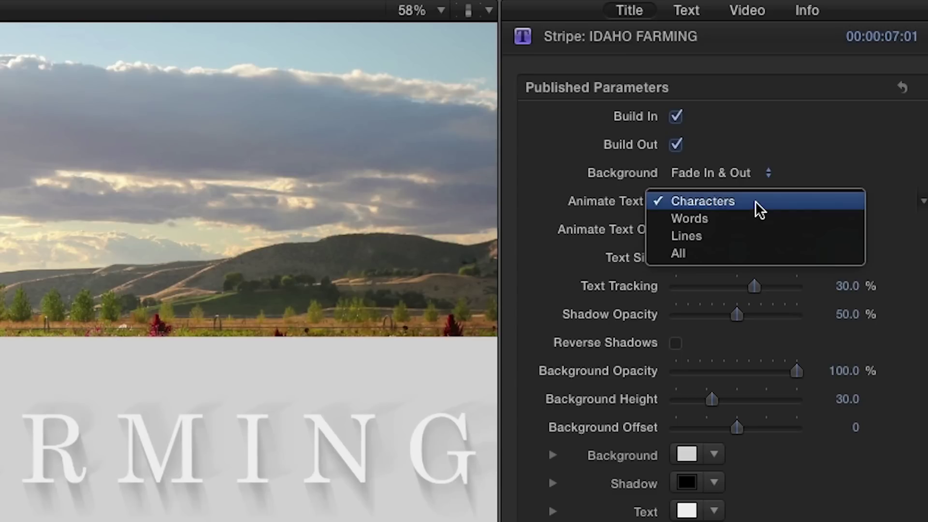
{"action": "left_click", "coordinate": [760, 207]}
{"action": "left_click", "coordinate": [713, 234]}
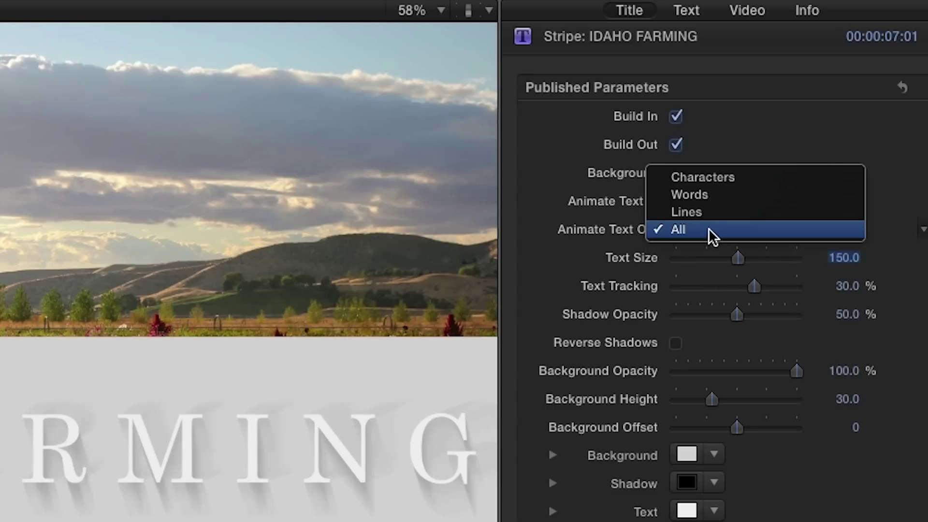
{"action": "left_click", "coordinate": [704, 196]}
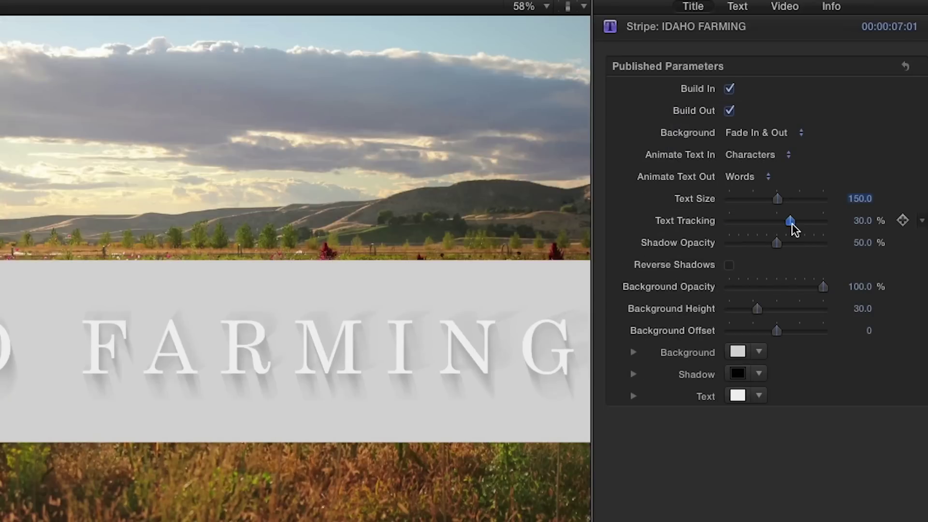
Step: Tighten the title's text tracking, raise shadow opacity and turn on Reverse Shadows
{"action": "left_click_drag", "start_coordinate": [753, 288], "coordinate": [751, 290]}
{"action": "left_click_drag", "start_coordinate": [791, 229], "coordinate": [780, 204]}
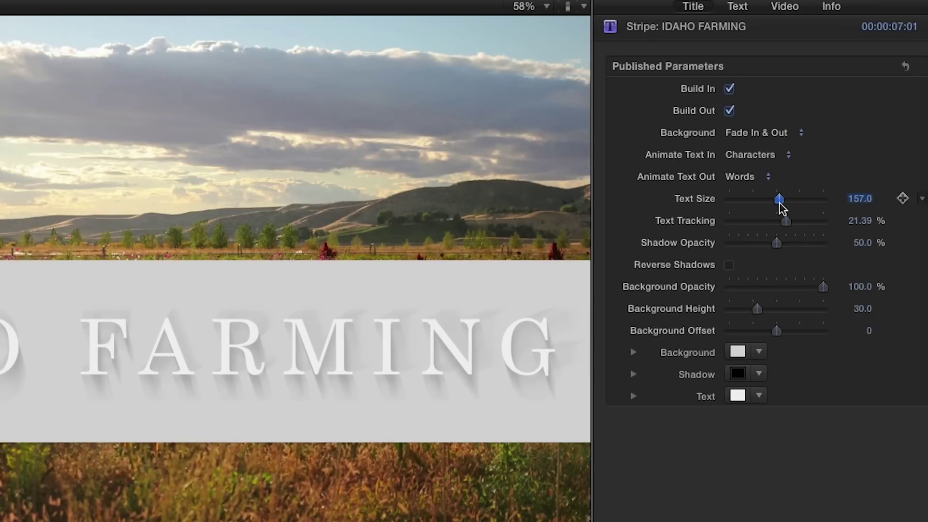
{"action": "left_click_drag", "start_coordinate": [789, 252], "coordinate": [806, 252]}
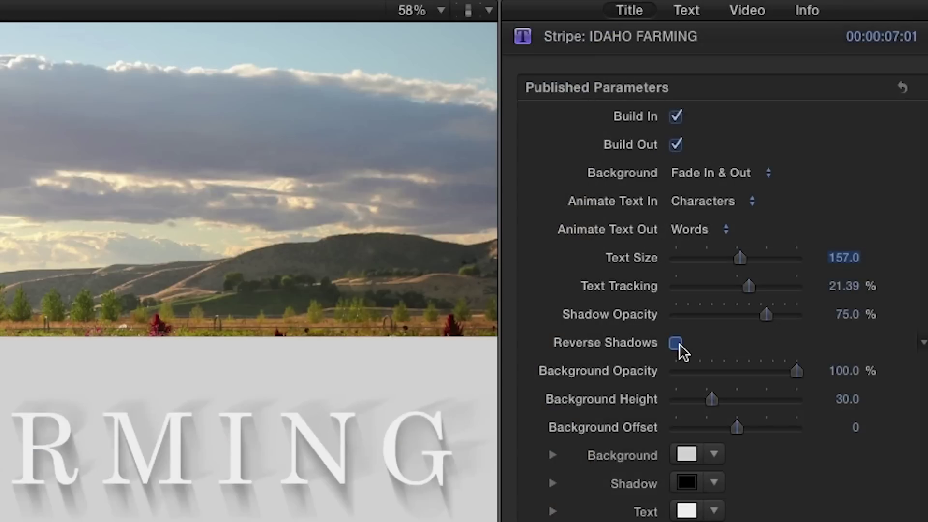
{"action": "left_click", "coordinate": [729, 265]}
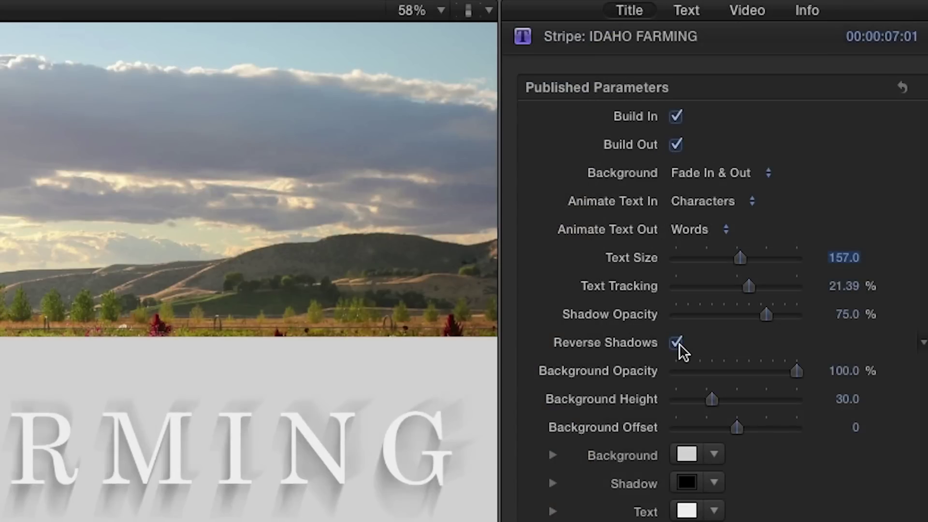
{"action": "left_click", "coordinate": [679, 344]}
{"action": "left_click", "coordinate": [679, 344]}
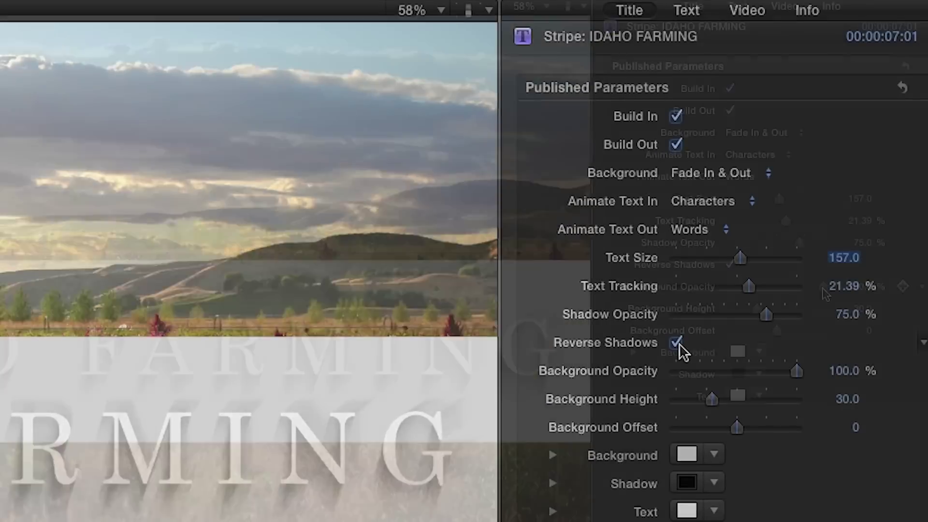
Step: Set the stripe background to 60% opacity and height 25, keeping it light grey
{"action": "left_click_drag", "start_coordinate": [797, 370], "coordinate": [712, 382]}
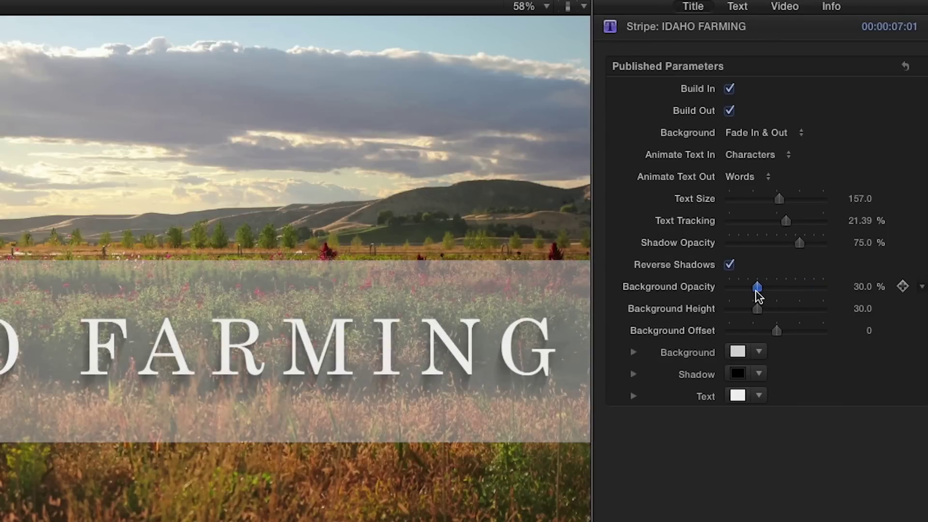
{"action": "left_click_drag", "start_coordinate": [758, 292], "coordinate": [795, 294]}
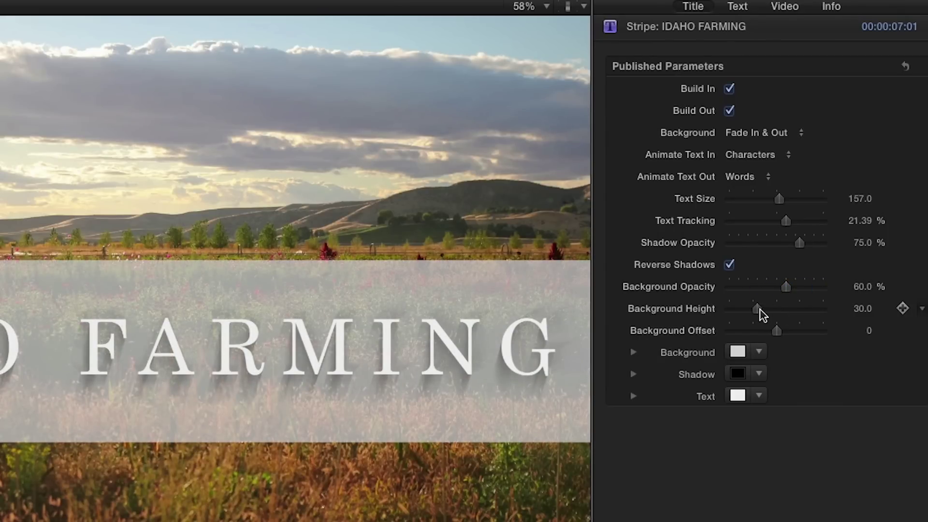
{"action": "left_click_drag", "start_coordinate": [758, 310], "coordinate": [776, 332]}
{"action": "left_click", "coordinate": [759, 352]}
{"action": "left_click_drag", "start_coordinate": [783, 406], "coordinate": [784, 495]}
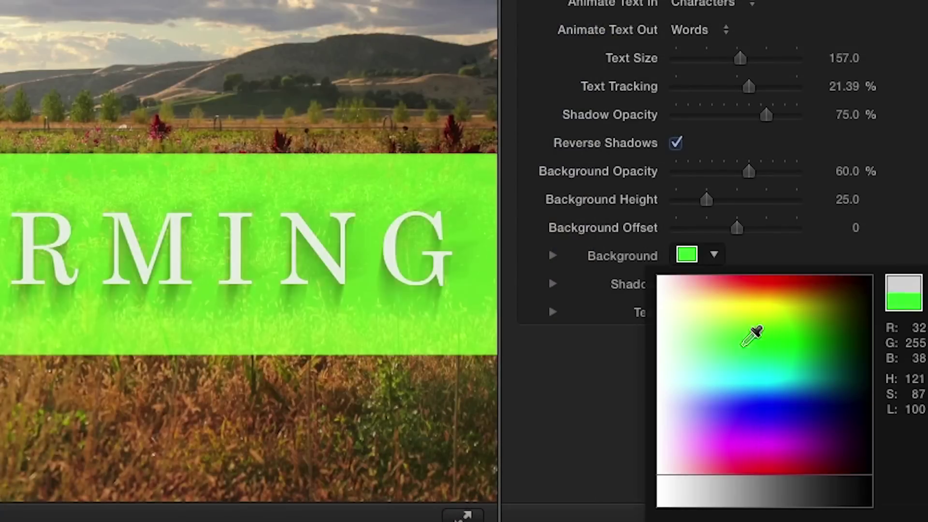
{"action": "left_click_drag", "start_coordinate": [736, 449], "coordinate": [592, 437]}
{"action": "left_click", "coordinate": [593, 437]}
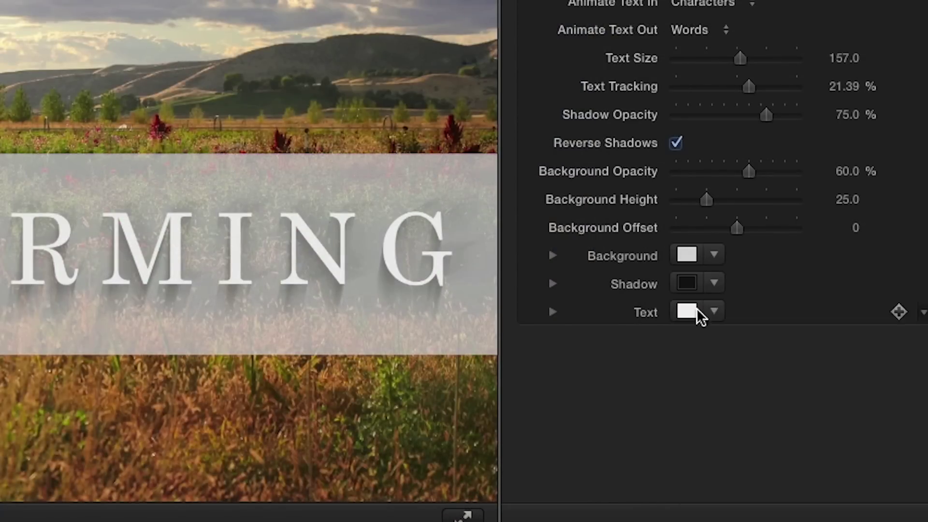
Step: Try blue and red shadow colours and red and green text colours
{"action": "left_click", "coordinate": [714, 285]}
{"action": "left_click", "coordinate": [807, 449]}
{"action": "left_click_drag", "start_coordinate": [807, 449], "coordinate": [701, 476]}
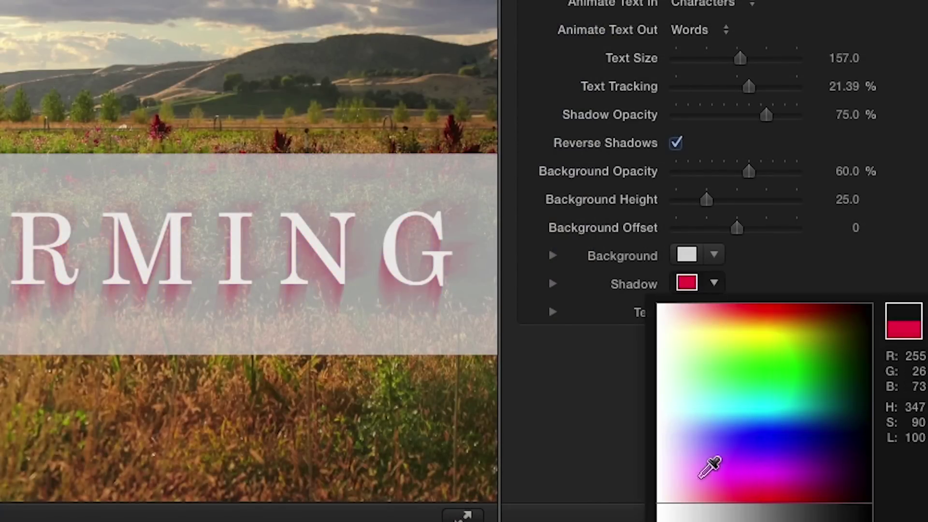
{"action": "left_click", "coordinate": [727, 341]}
{"action": "left_click", "coordinate": [687, 311]}
{"action": "left_click_drag", "start_coordinate": [758, 341], "coordinate": [619, 463]}
{"action": "left_click", "coordinate": [617, 463]}
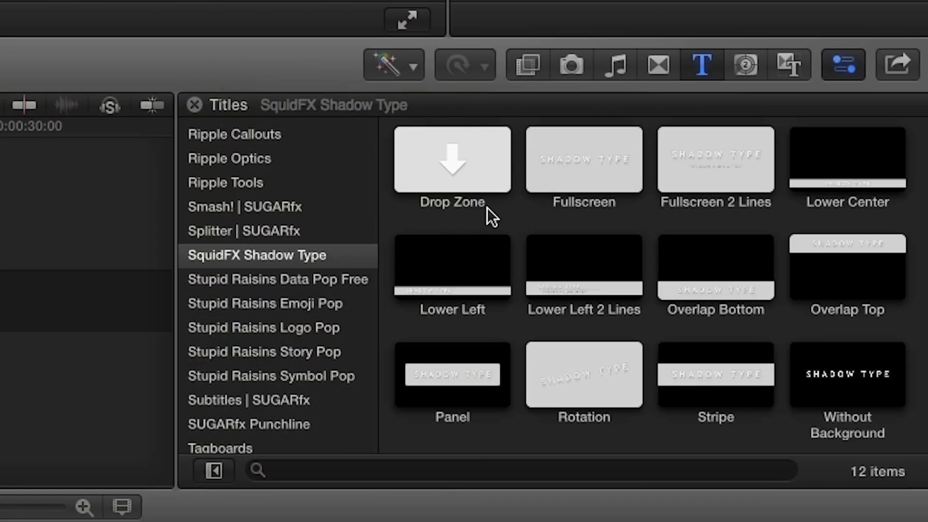
Step: Place the Drop Zone title over the industrial clip and lengthen its end
{"action": "left_click", "coordinate": [474, 160]}
{"action": "left_click_drag", "start_coordinate": [474, 161], "coordinate": [165, 411]}
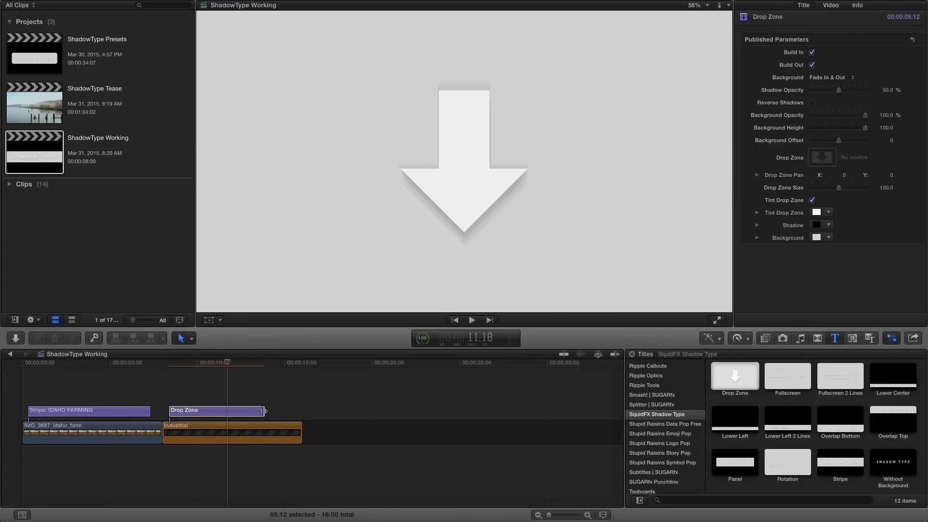
{"action": "left_click_drag", "start_coordinate": [264, 410], "coordinate": [292, 412]}
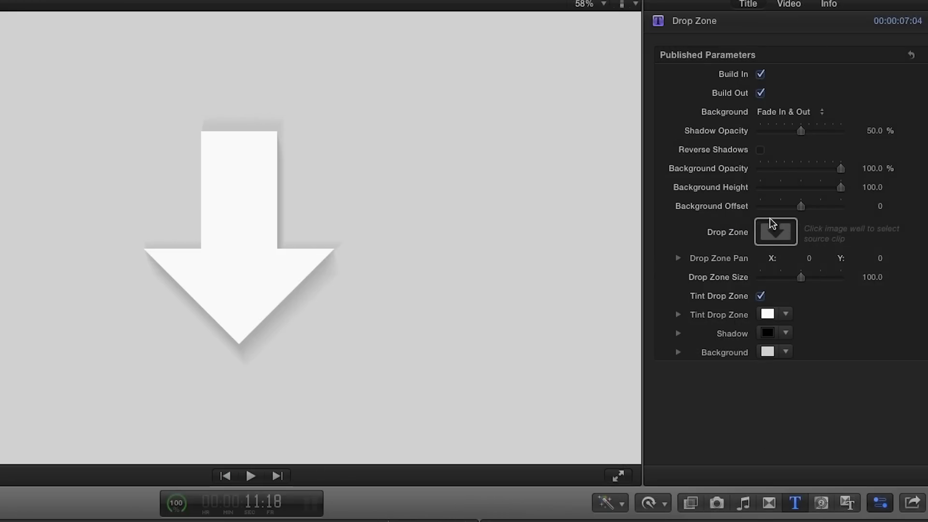
Step: Fill the drop zone with the Racing Logo clip
{"action": "left_click", "coordinate": [772, 235]}
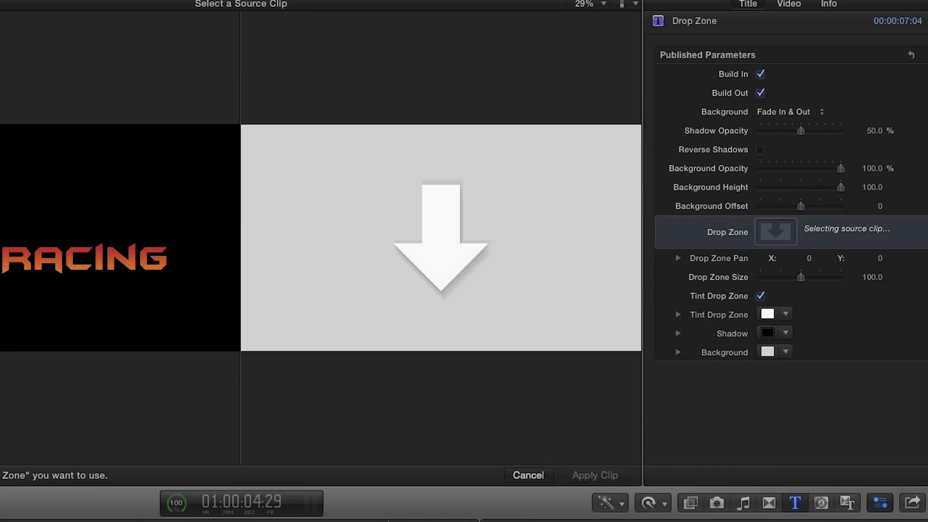
{"action": "left_click", "coordinate": [237, 521]}
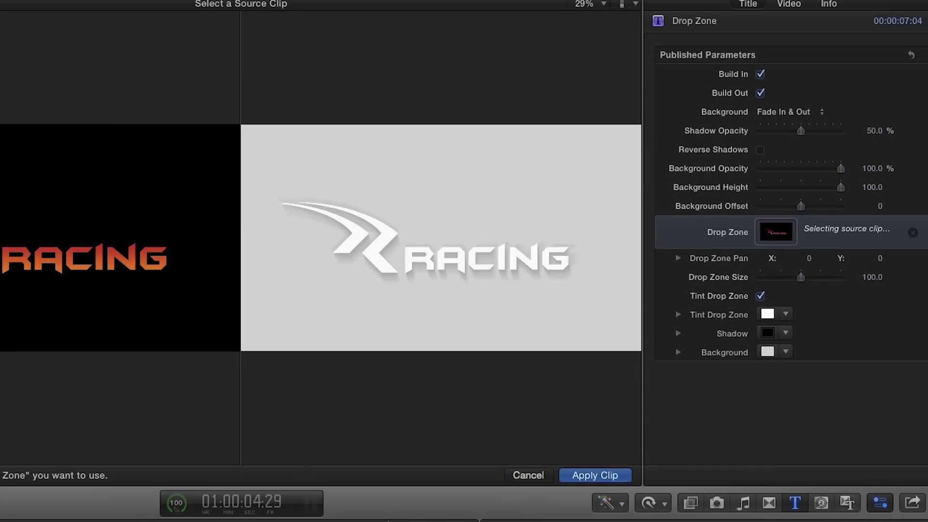
{"action": "left_click", "coordinate": [564, 477]}
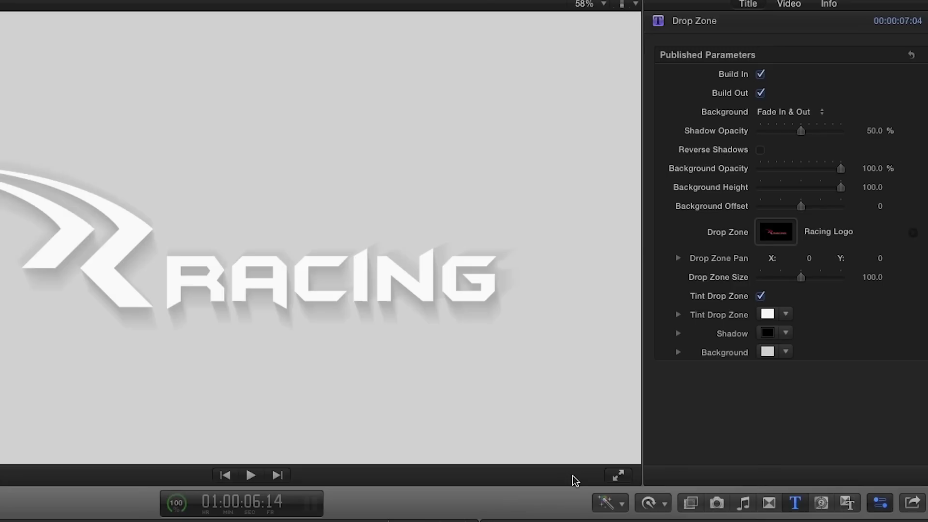
Step: Set background opacity to 0, enlarge the Racing logo to size 120 and raise it
{"action": "left_click_drag", "start_coordinate": [841, 169], "coordinate": [775, 170]}
{"action": "left_click_drag", "start_coordinate": [738, 237], "coordinate": [706, 237]}
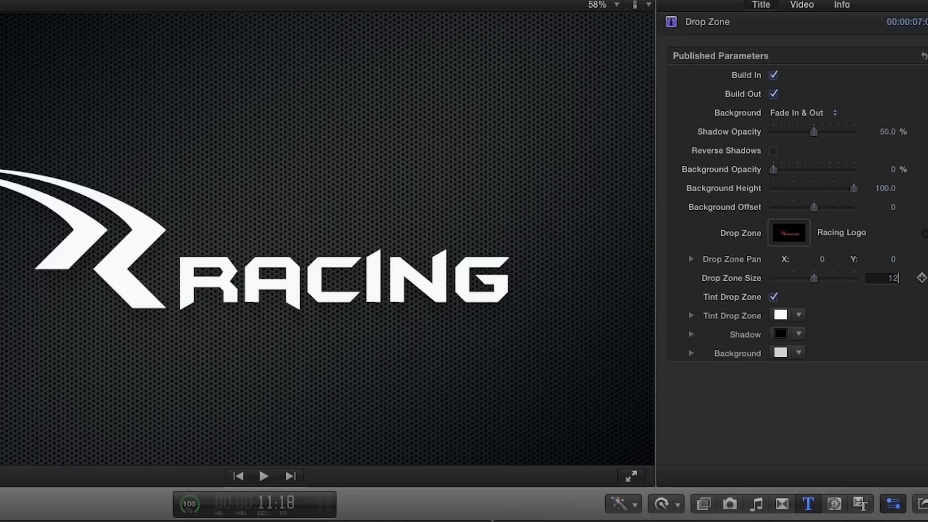
{"action": "key", "text": "Return"}
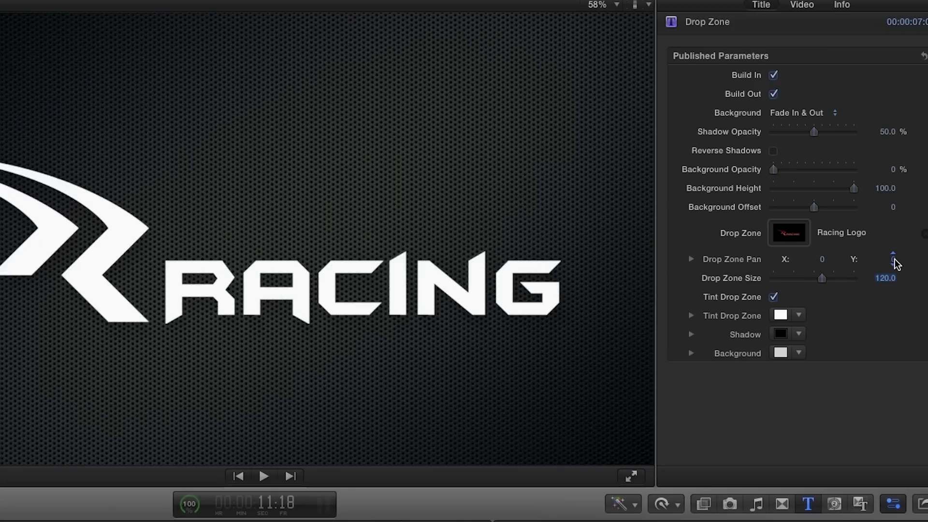
{"action": "mouse_move", "coordinate": [896, 264]}
{"action": "left_mouse_down"}
{"action": "mouse_move", "coordinate": [896, 251]}
{"action": "mouse_move", "coordinate": [890, 259]}
{"action": "left_mouse_up"}
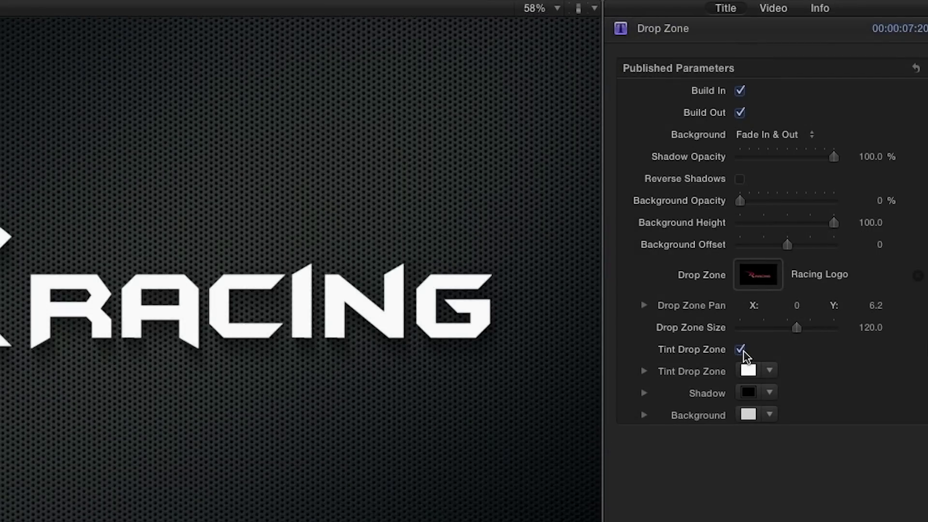
Step: Keep Tint Drop Zone on and tint the Racing logo bright green
{"action": "left_click", "coordinate": [740, 350]}
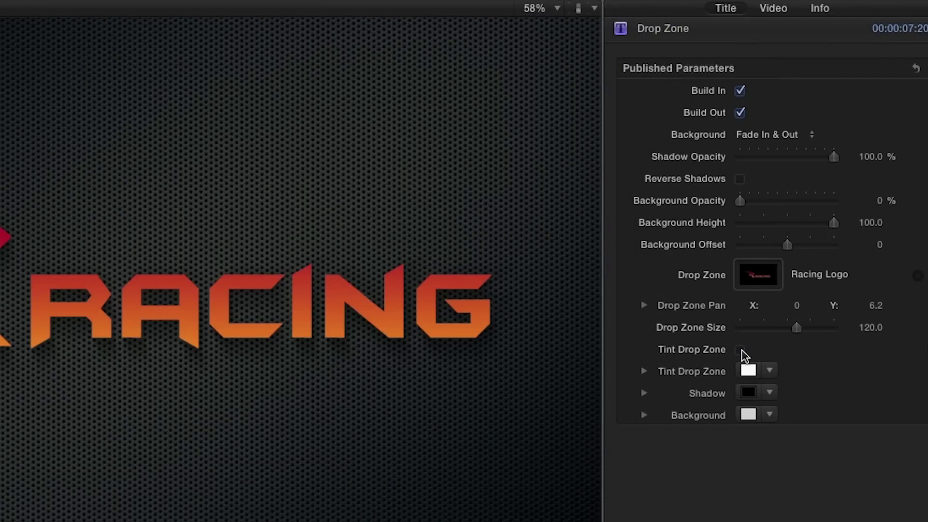
{"action": "left_click", "coordinate": [741, 350]}
{"action": "left_click", "coordinate": [769, 371]}
{"action": "left_click", "coordinate": [783, 400]}
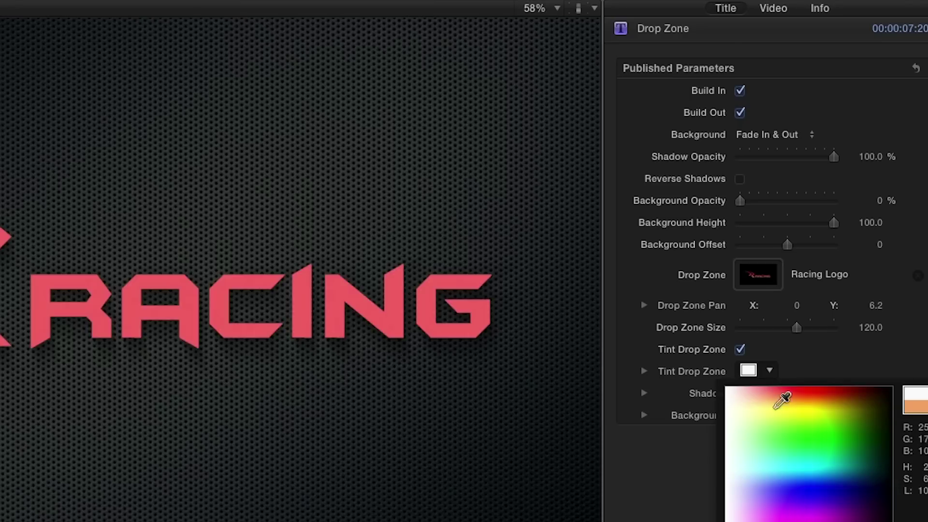
{"action": "left_click_drag", "start_coordinate": [783, 399], "coordinate": [825, 441]}
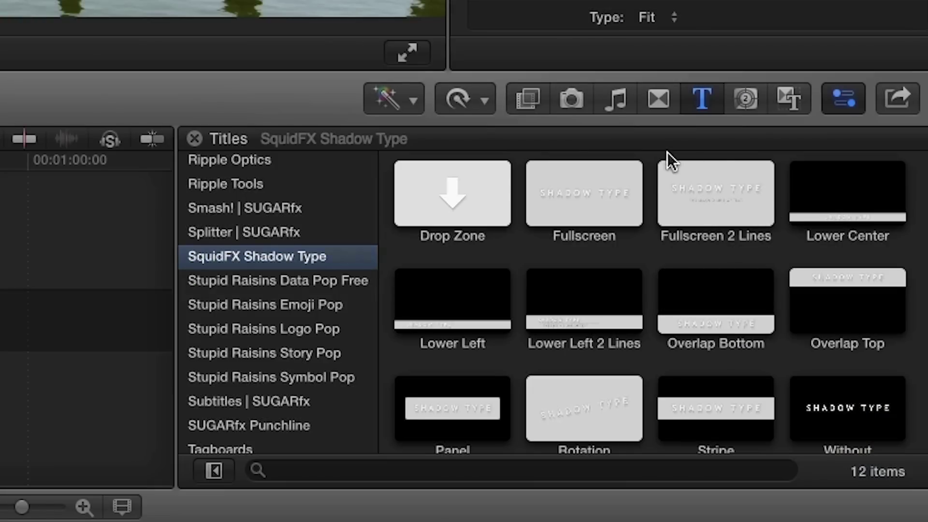
Step: Place Fullscreen 2 Lines above the pier clip and lower its background opacity to 70%
{"action": "left_click_drag", "start_coordinate": [701, 203], "coordinate": [258, 422]}
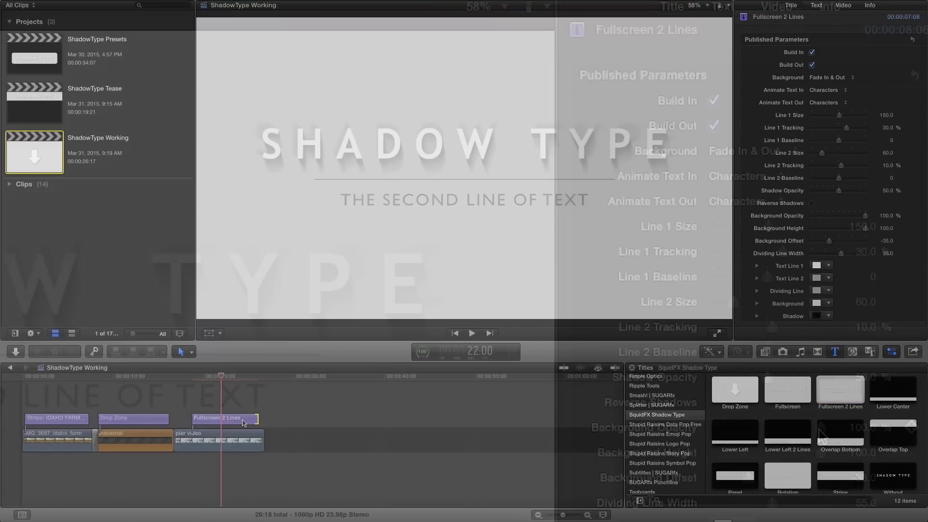
{"action": "left_click_drag", "start_coordinate": [865, 216], "coordinate": [854, 220]}
{"action": "left_click_drag", "start_coordinate": [798, 435], "coordinate": [789, 435]}
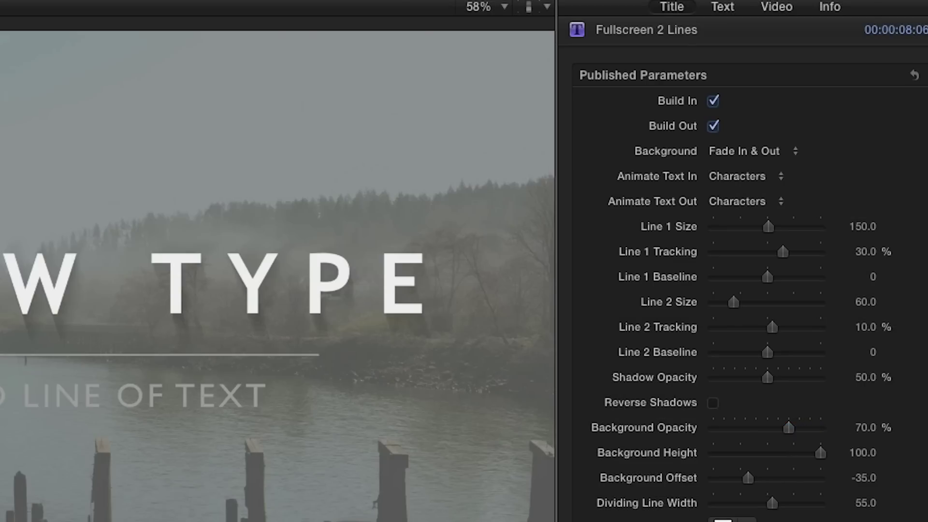
Step: Adjust the second text line's grey, make the dividing line light grey, set shadow opacity to 100%
{"action": "left_click", "coordinate": [735, 255]}
{"action": "left_click_drag", "start_coordinate": [731, 461], "coordinate": [728, 463]}
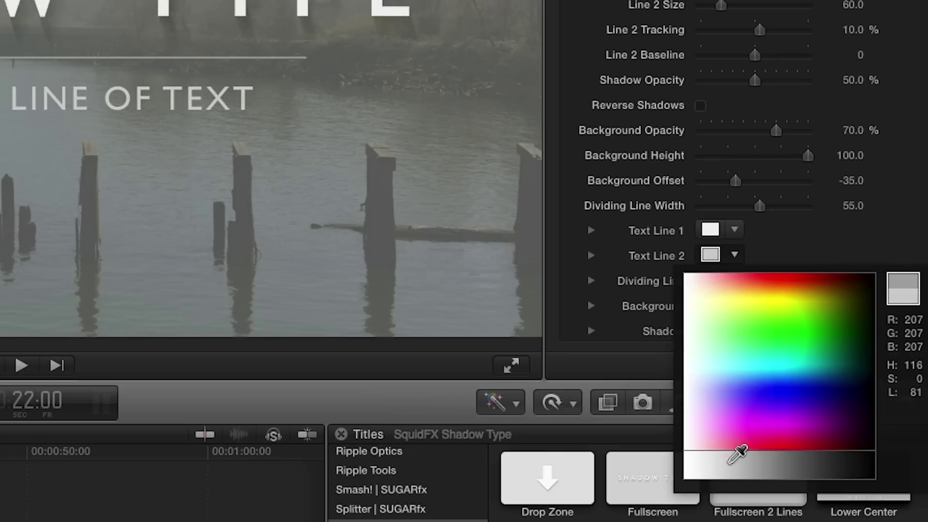
{"action": "left_click_drag", "start_coordinate": [733, 280], "coordinate": [722, 489]}
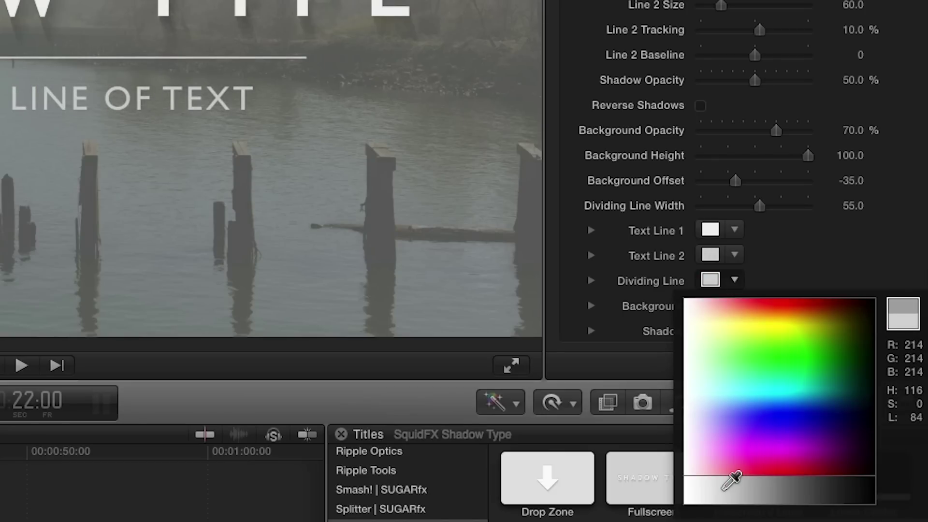
{"action": "left_click", "coordinate": [780, 290]}
{"action": "left_click_drag", "start_coordinate": [759, 82], "coordinate": [812, 93]}
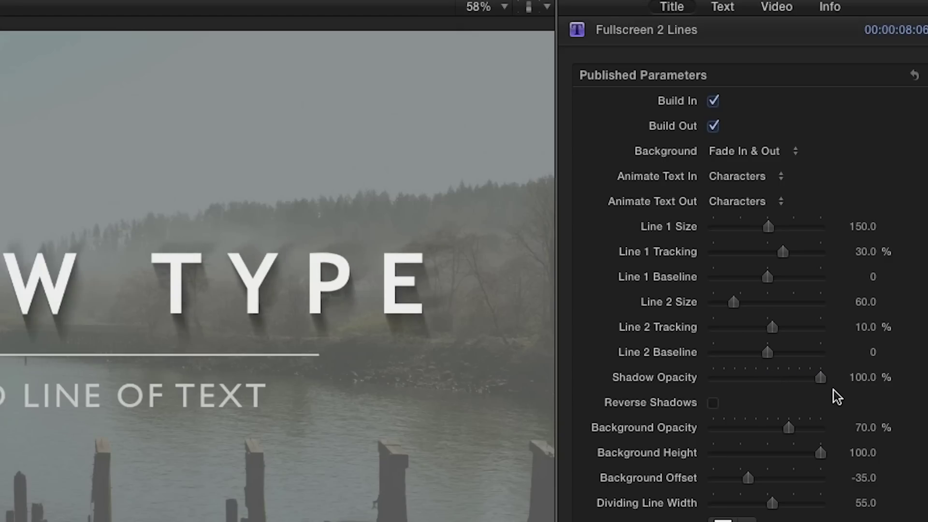